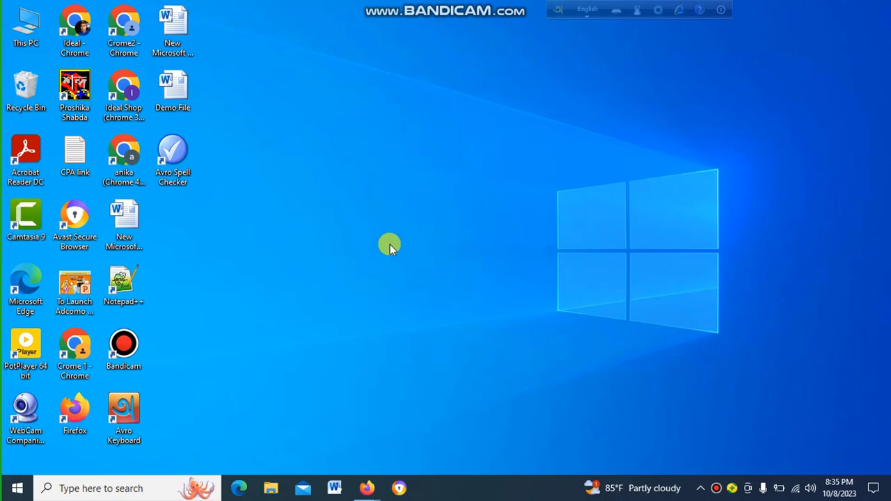
Open the Demo File document, Berger Home Diaries, in Word.
double_click(172, 84)
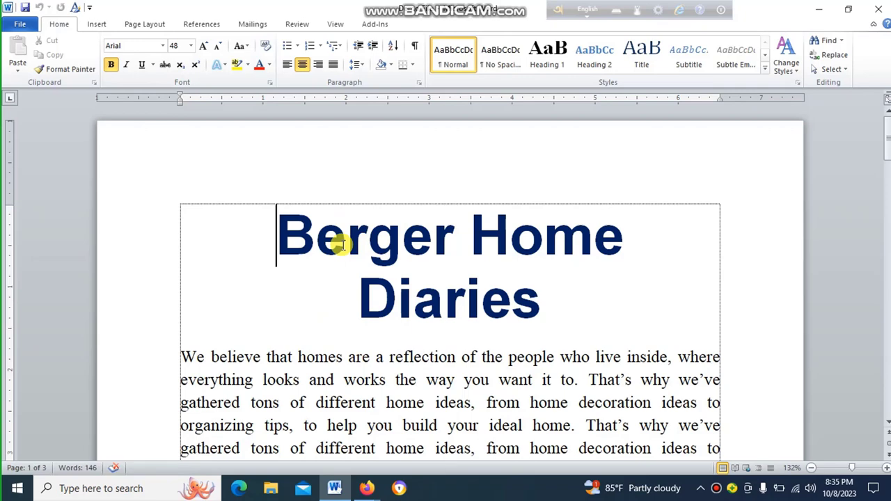
Bring up the Page Setup dialog from the ruler.
double_click(9, 222)
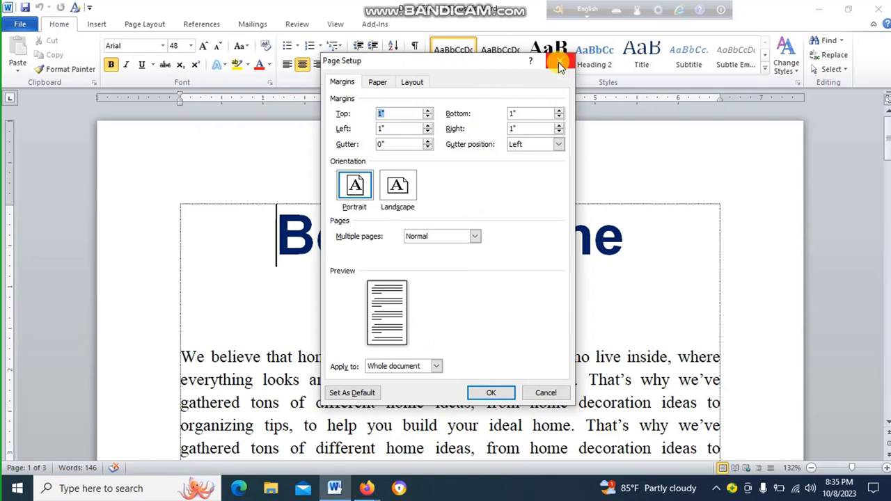
click(560, 62)
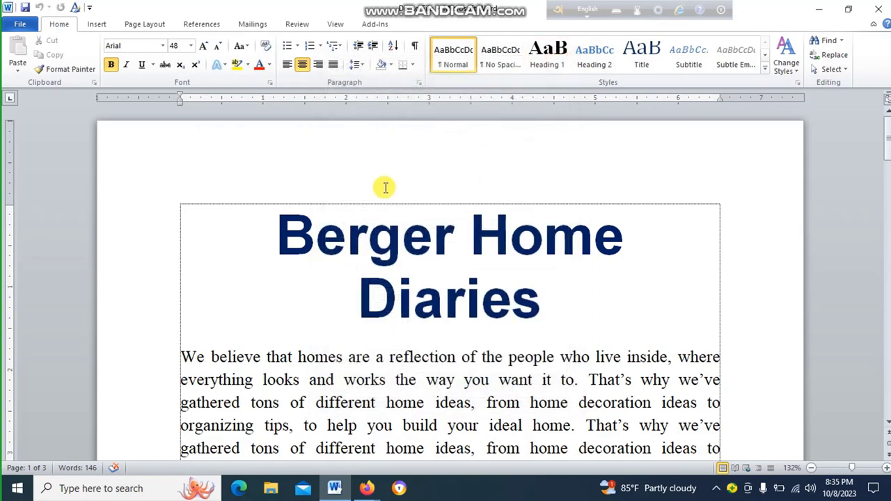
click(152, 27)
click(99, 62)
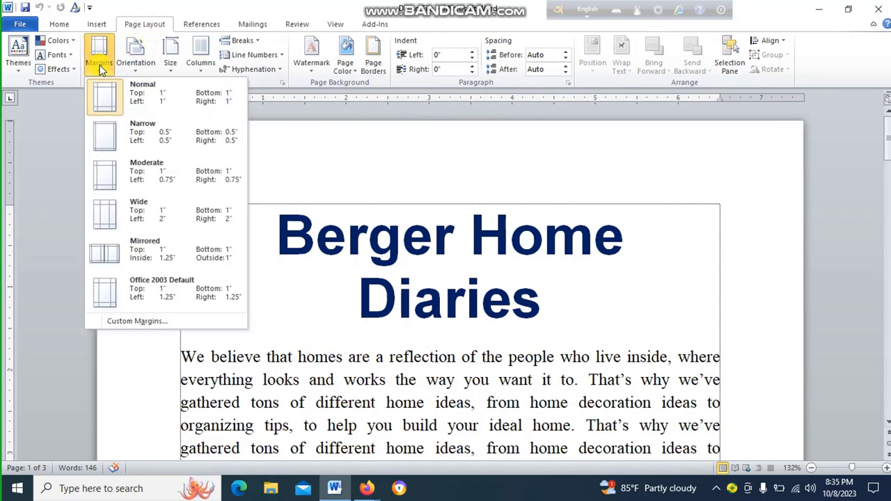
click(127, 322)
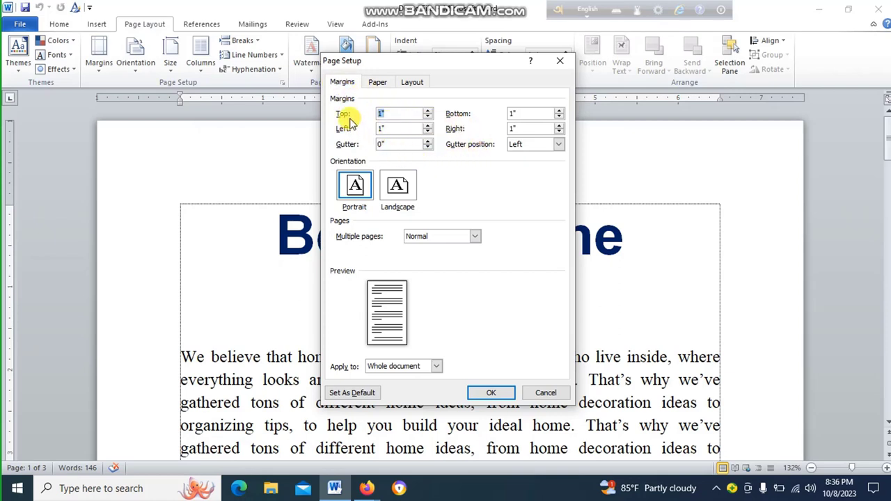
Lower the top and right margins toward 0.5 inch, leaving the left margin at 1 inch.
click(428, 116)
click(428, 116)
click(428, 117)
click(427, 116)
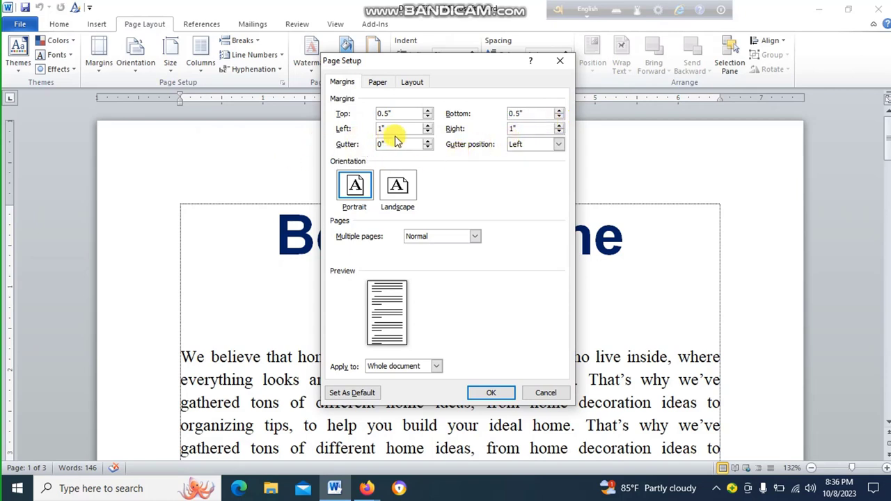
click(560, 133)
click(560, 132)
click(560, 133)
click(560, 133)
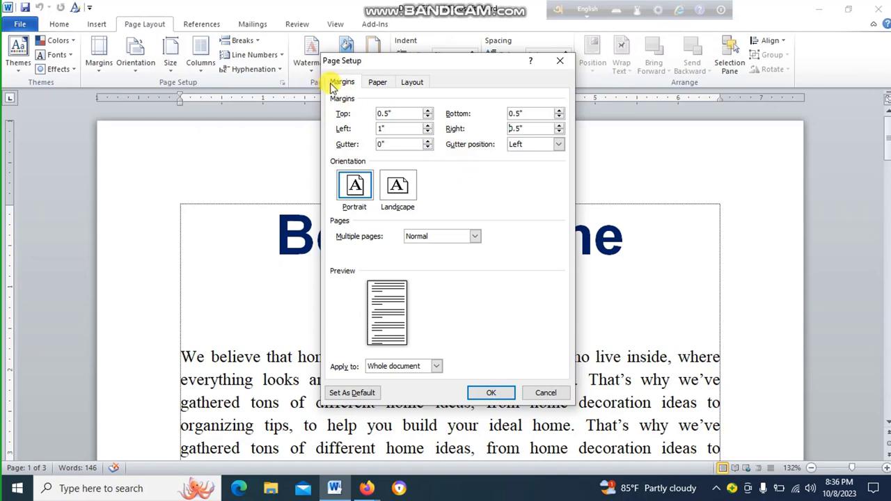
Choose Legal (8.5 x 14 in) as the paper size in Page Setup.
click(380, 82)
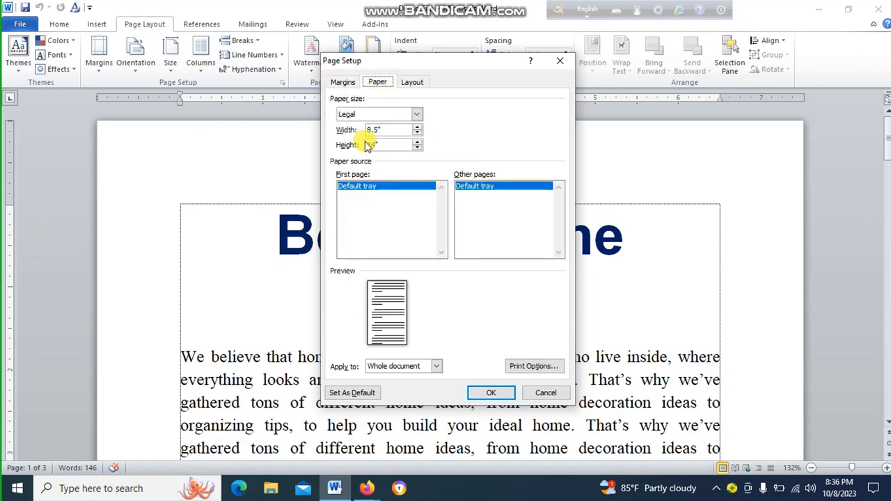
click(418, 114)
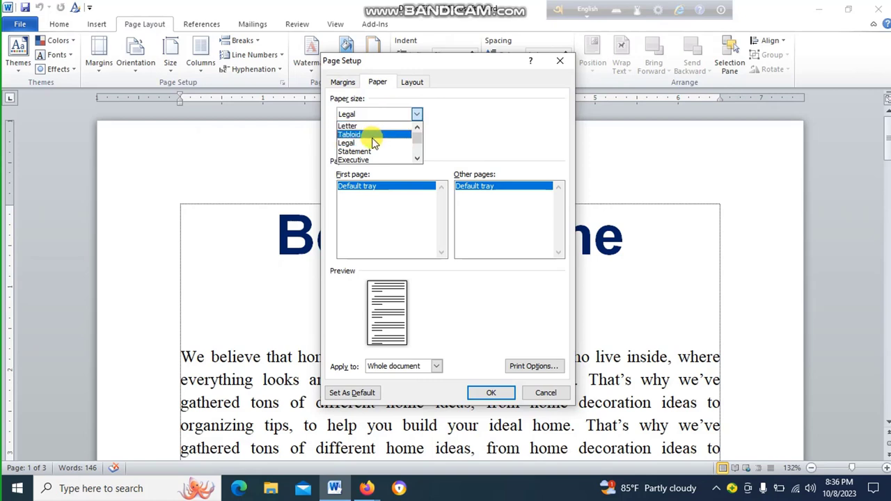
mouse_move(416, 136)
mouse_down()
mouse_move(422, 159)
mouse_move(422, 140)
mouse_up()
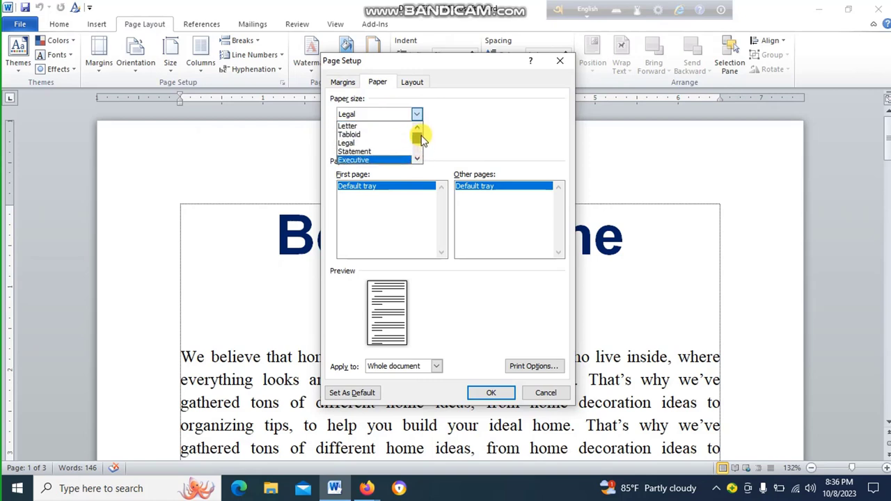
click(359, 144)
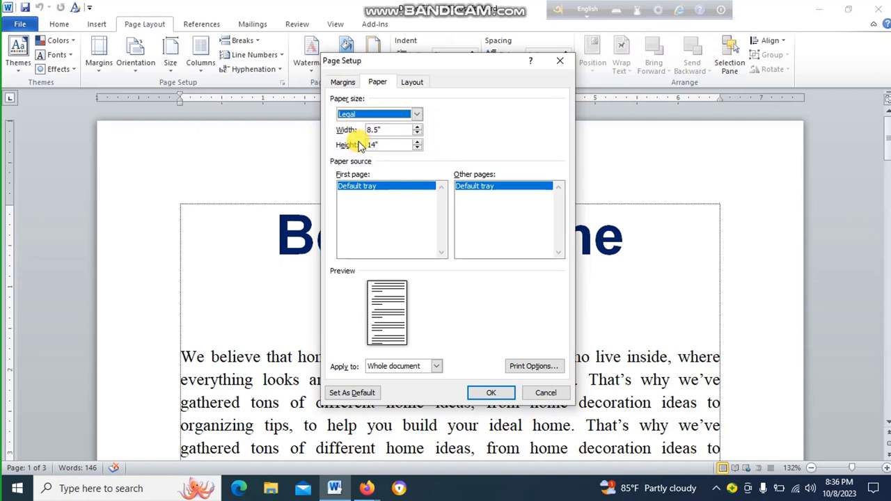
click(414, 82)
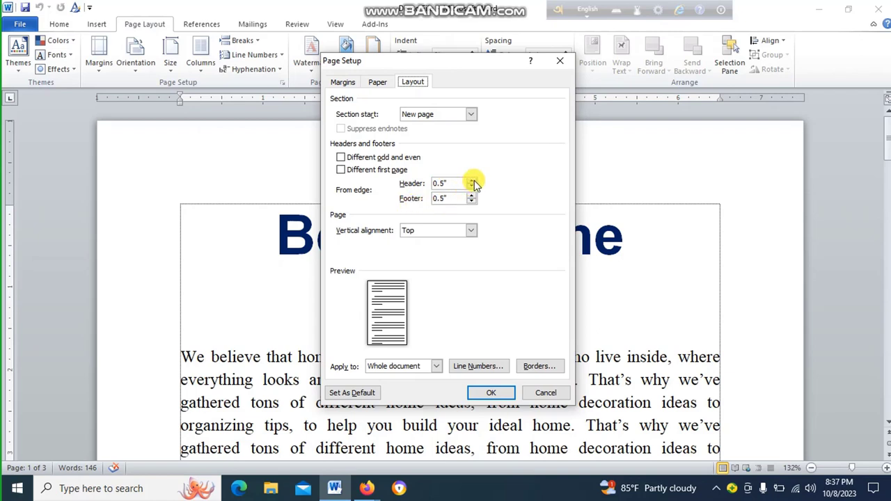
Nudge the header distance, then cancel Page Setup without applying any changes.
click(472, 181)
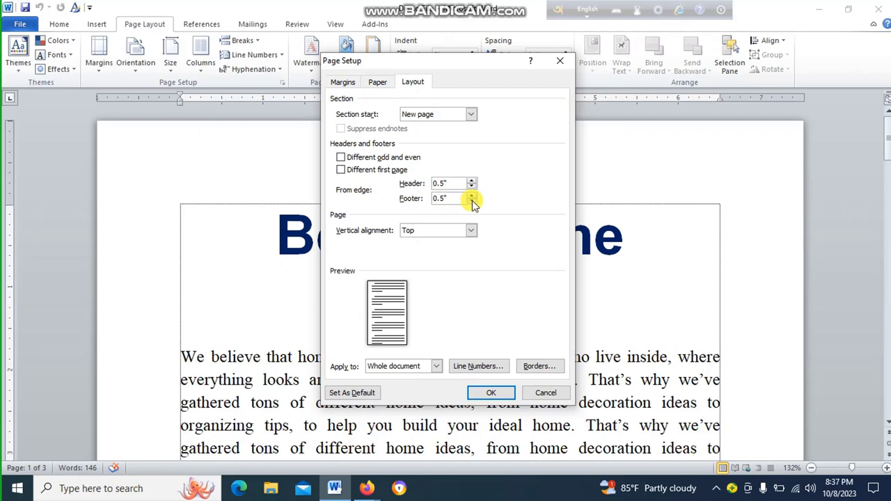
click(377, 83)
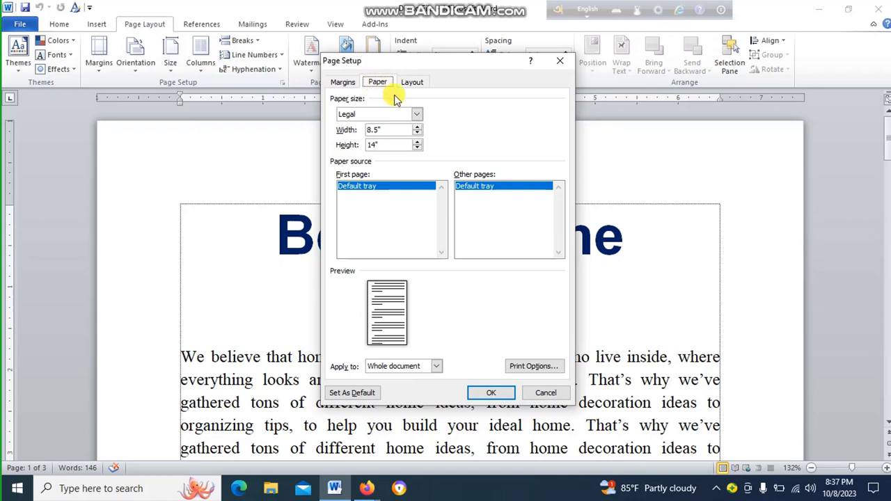
click(341, 83)
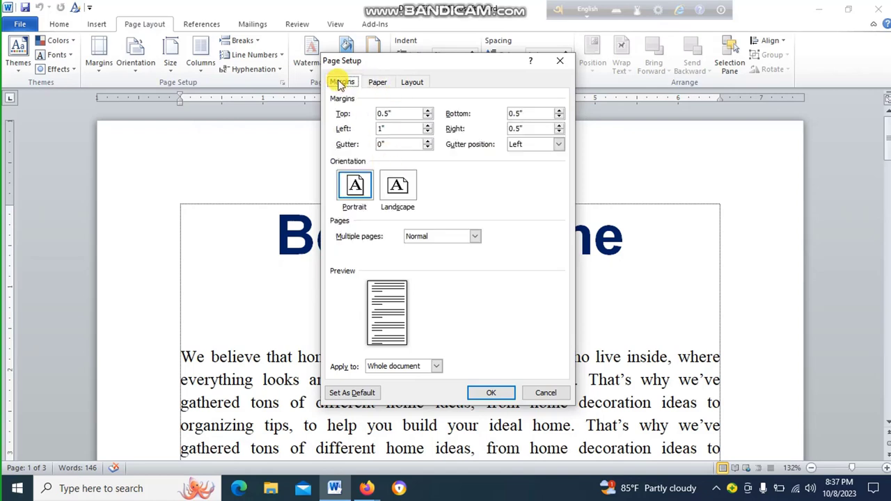
click(560, 61)
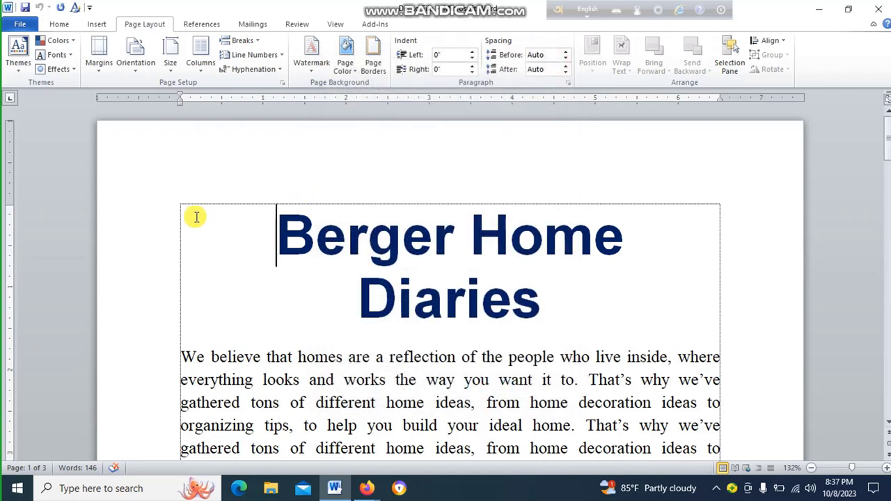
Reopen Page Setup and lower the top margin to 0.5 inch.
double_click(9, 250)
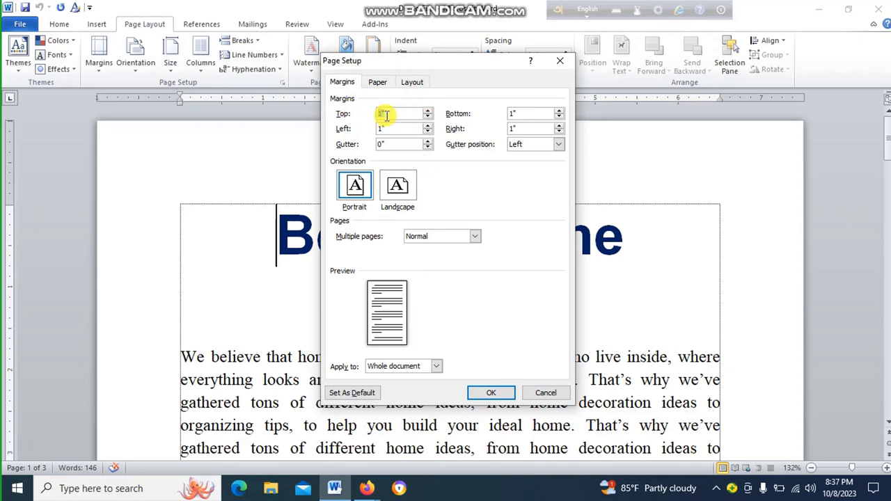
click(428, 117)
click(428, 118)
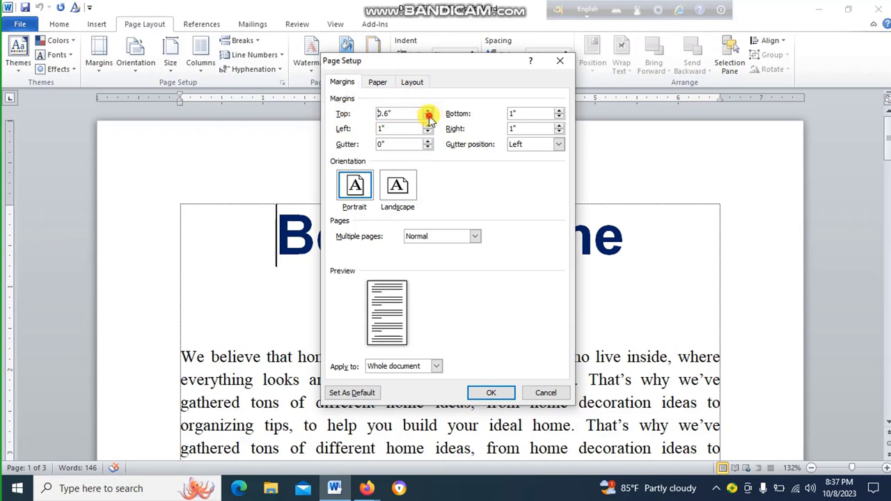
click(427, 118)
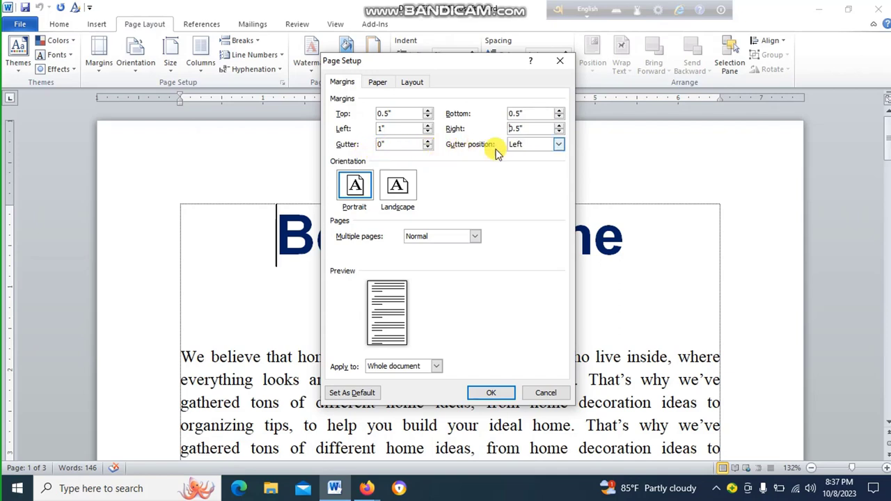
click(376, 83)
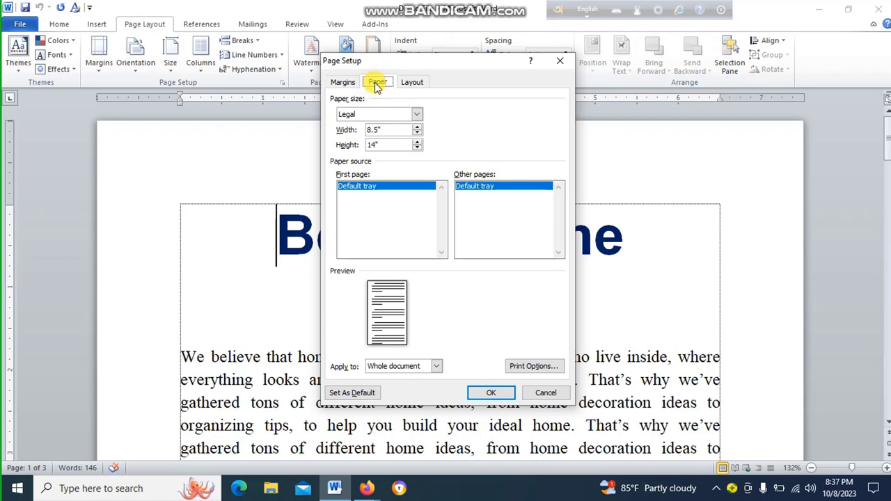
Confirm Legal, 8.5 x 14 inches, in the Paper size list.
click(418, 115)
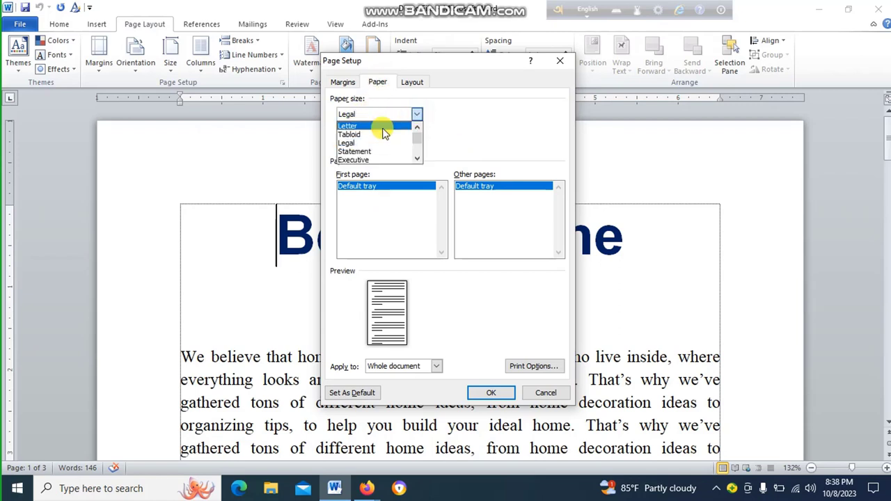
scroll(358, 149, down, 2)
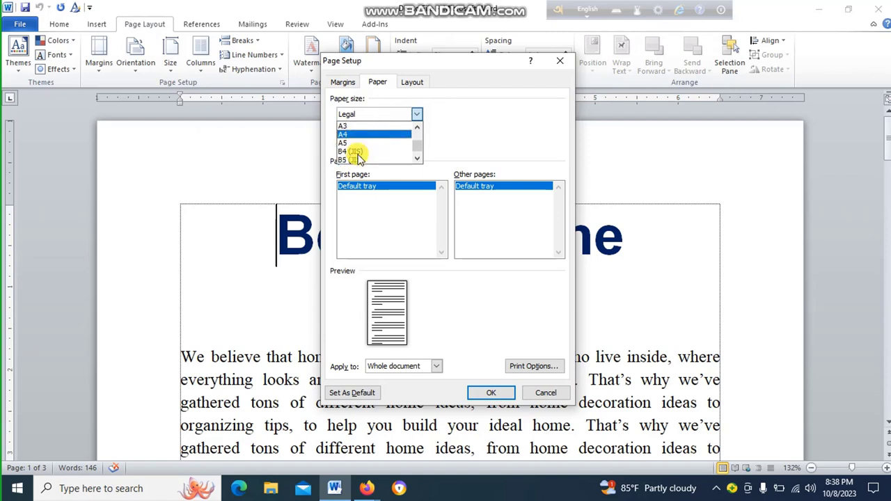
scroll(376, 146, up, 1)
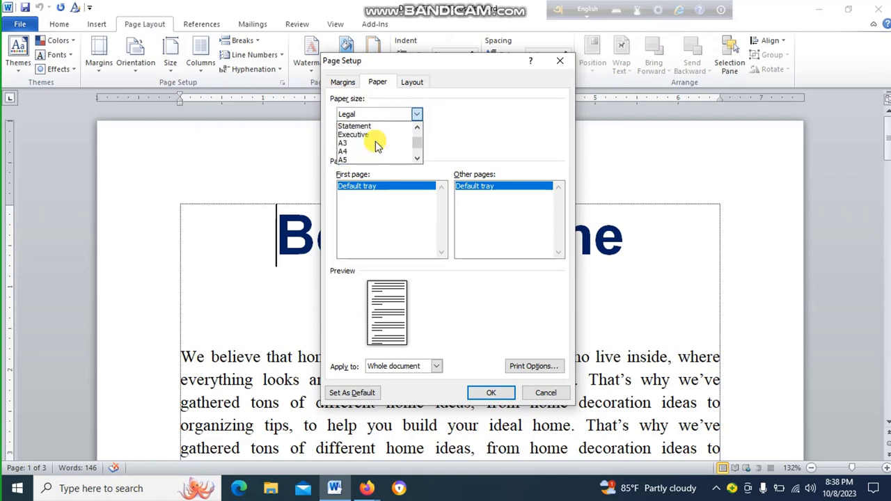
scroll(376, 146, up, 1)
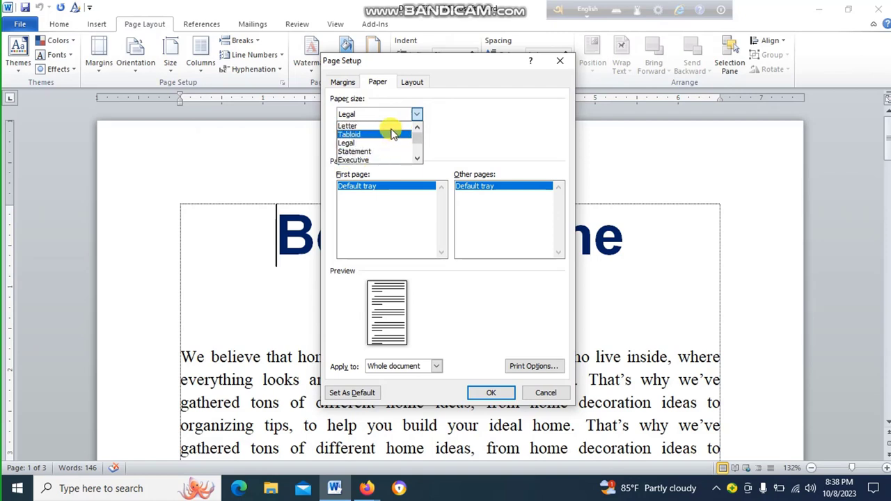
click(373, 116)
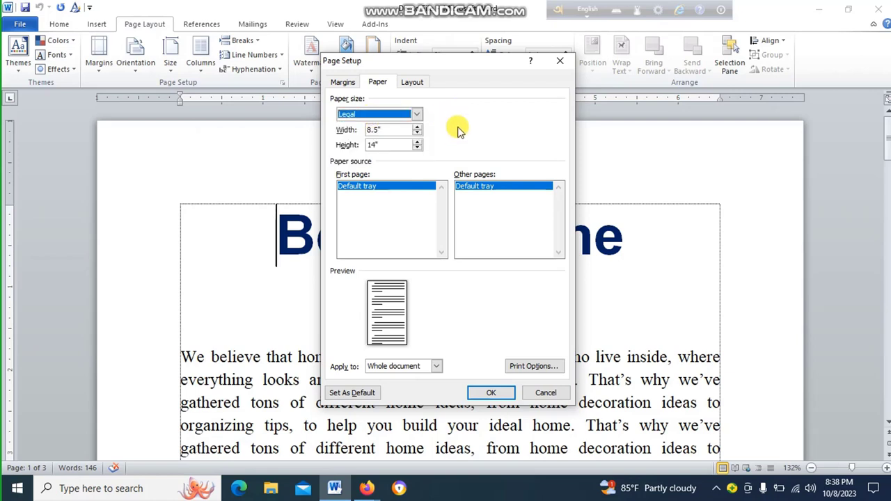
click(412, 81)
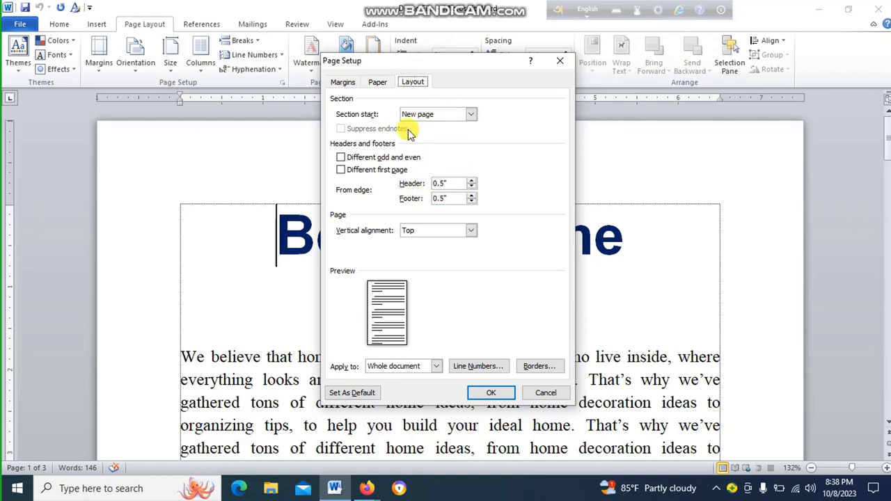
Keep Portrait orientation and apply the 0.5-inch top, bottom and right margins to the document.
click(345, 83)
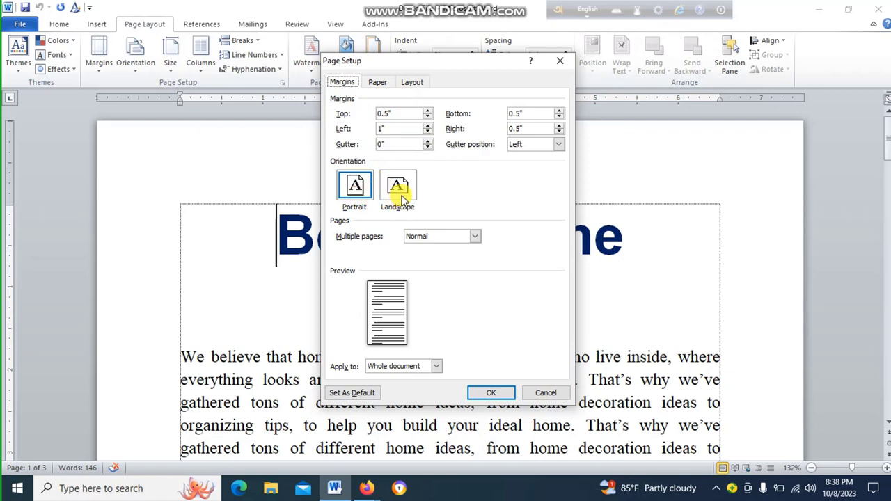
click(362, 193)
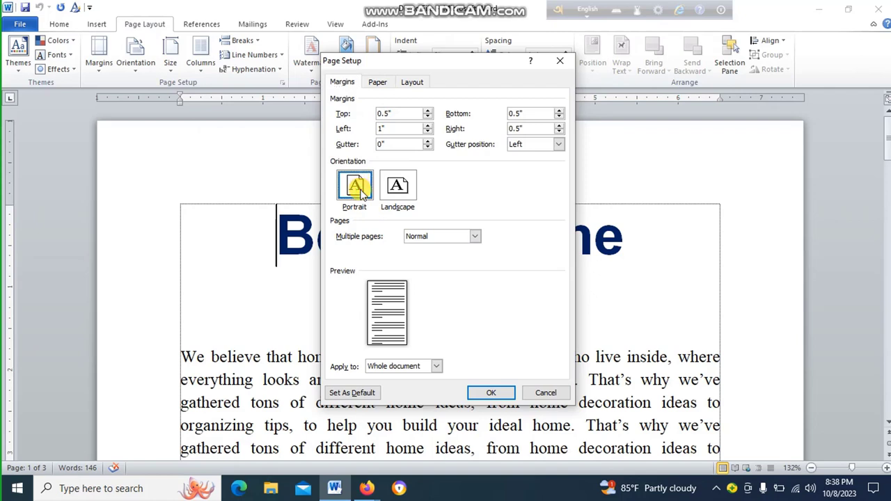
click(400, 194)
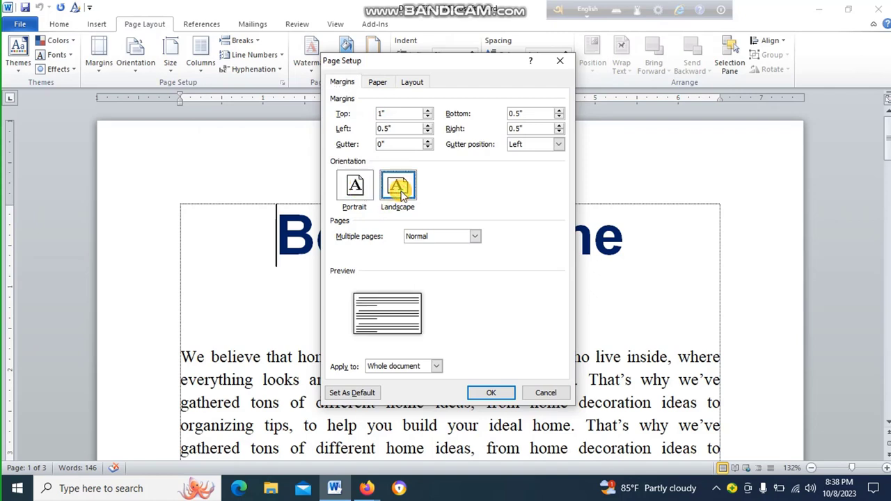
click(356, 188)
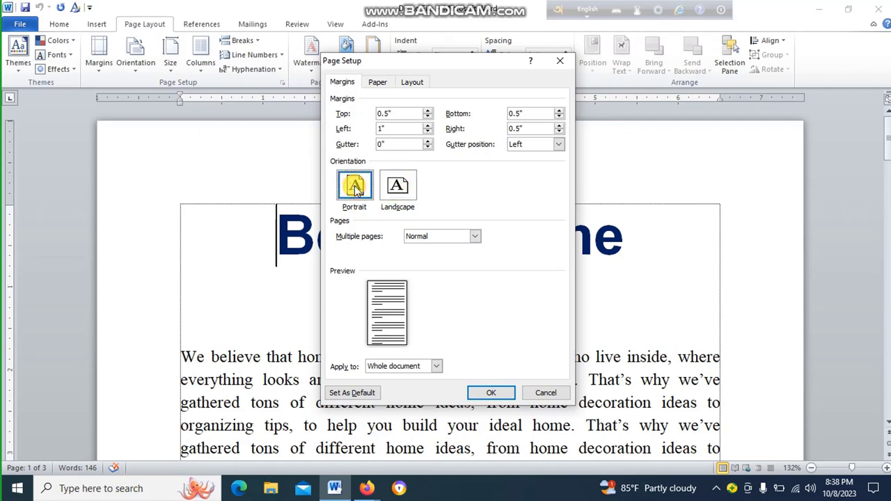
click(487, 390)
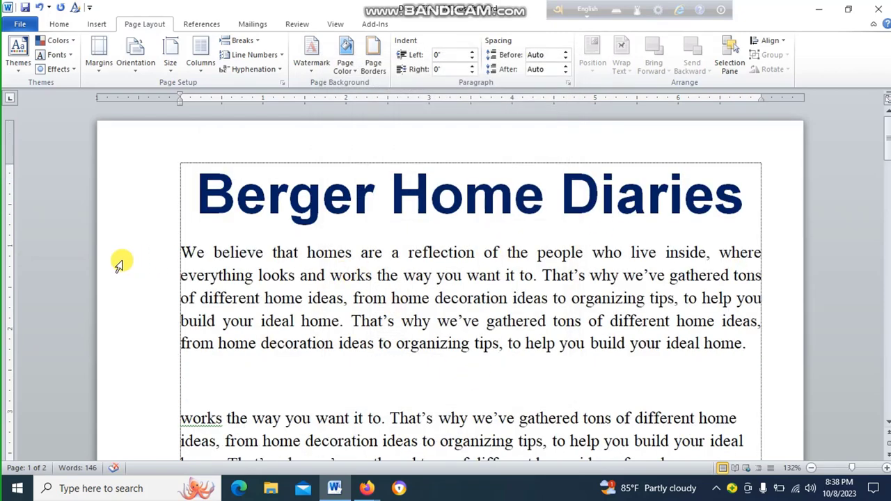
Scroll down to blank page 2 and place the insertion point at its end.
double_click(7, 251)
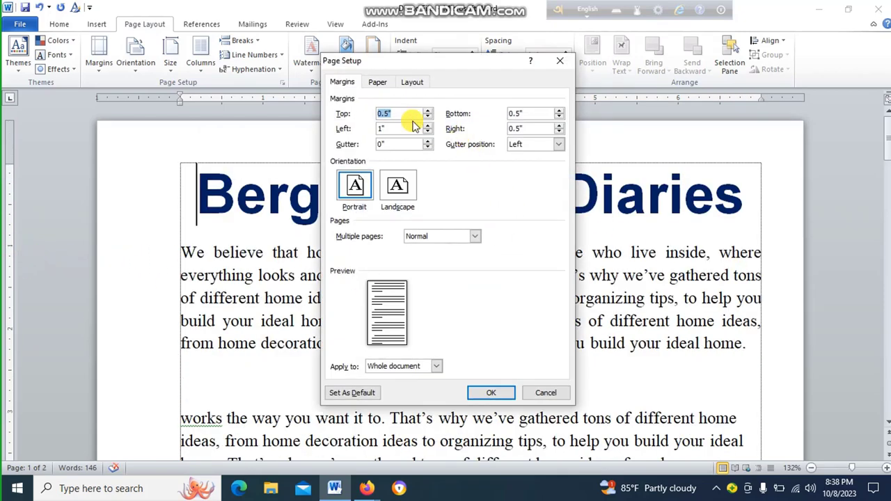
click(560, 60)
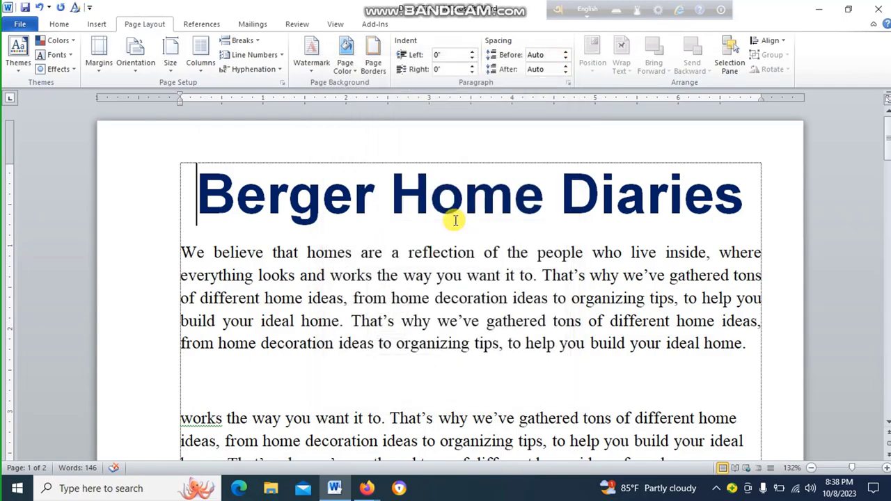
scroll(454, 221, down, 3)
scroll(455, 222, up, 1)
scroll(456, 222, down, 3)
scroll(455, 226, down, 4)
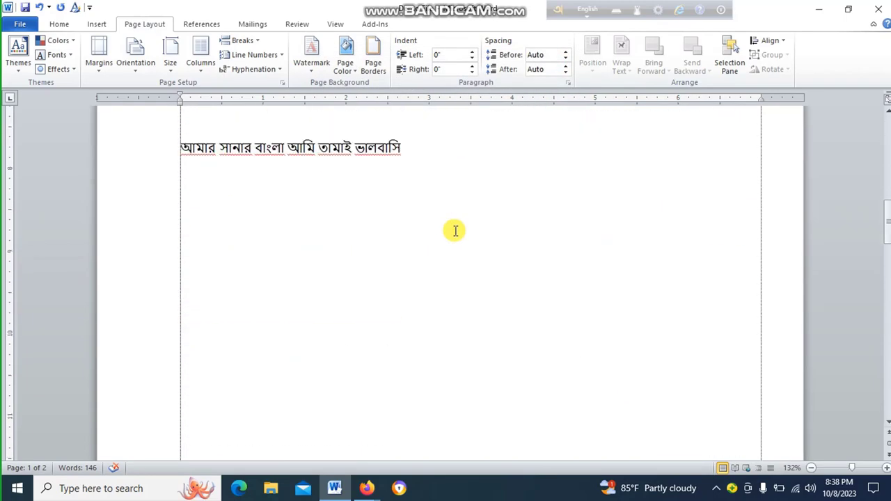
scroll(454, 229, down, 5)
scroll(454, 229, down, 5)
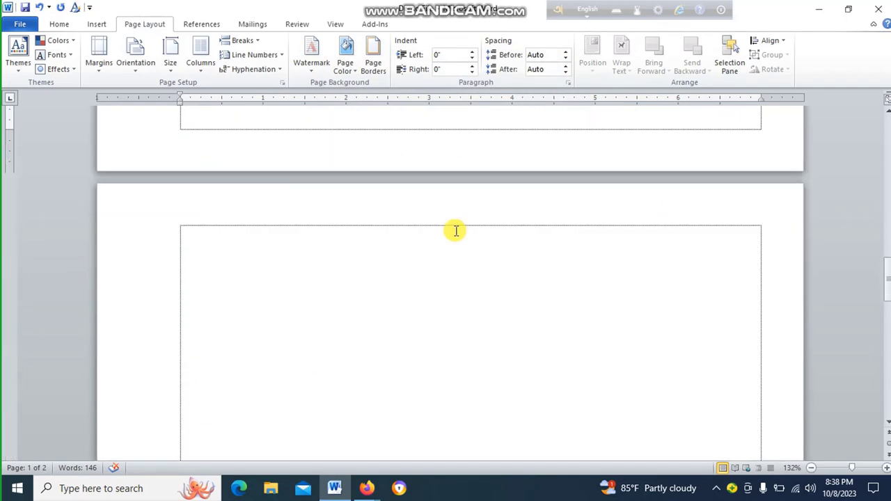
scroll(446, 216, down, 3)
scroll(440, 213, down, 2)
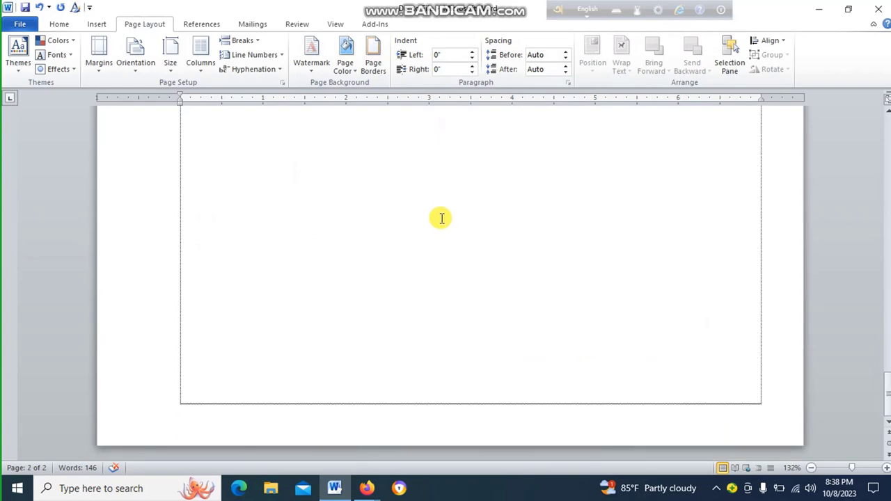
scroll(438, 302, up, 5)
scroll(438, 302, up, 5)
scroll(439, 302, up, 2)
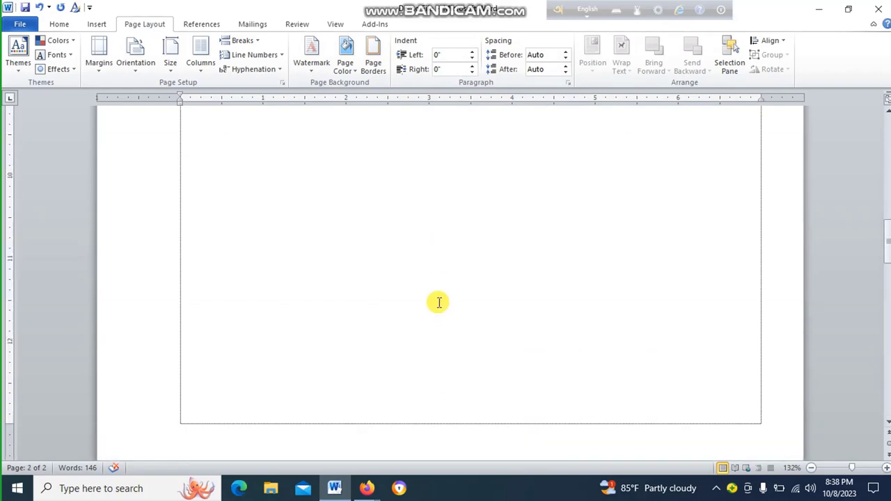
scroll(439, 302, up, 5)
scroll(438, 303, up, 5)
scroll(439, 302, up, 3)
scroll(446, 296, down, 5)
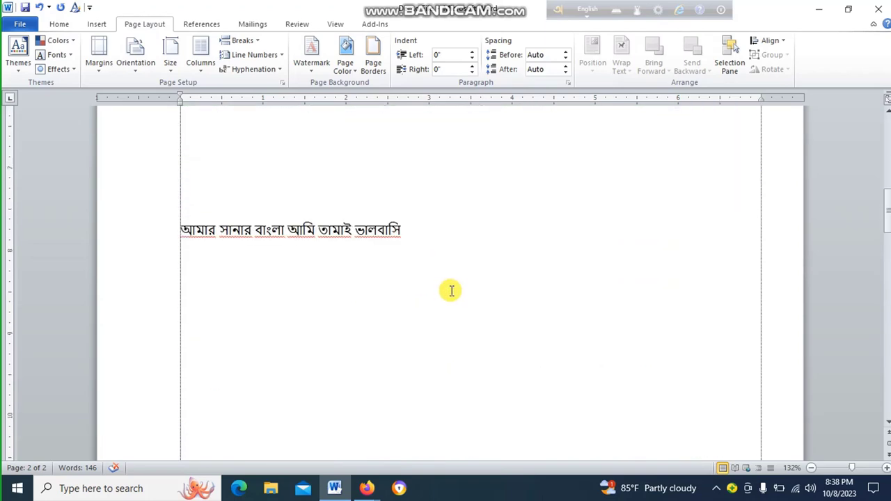
scroll(454, 292, down, 5)
scroll(425, 278, down, 3)
scroll(384, 276, down, 2)
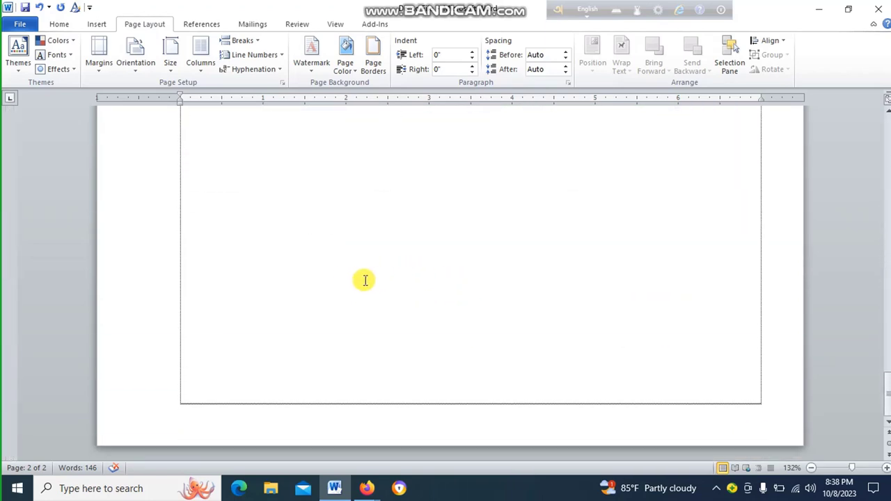
click(275, 279)
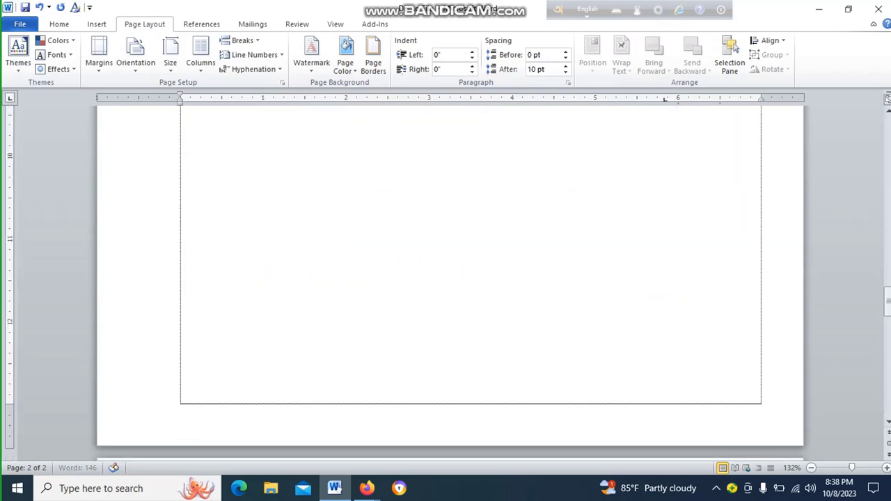
Insert a page break and make page 3 Landscape, applied from this point forward.
key(ctrl+Return)
click(217, 219)
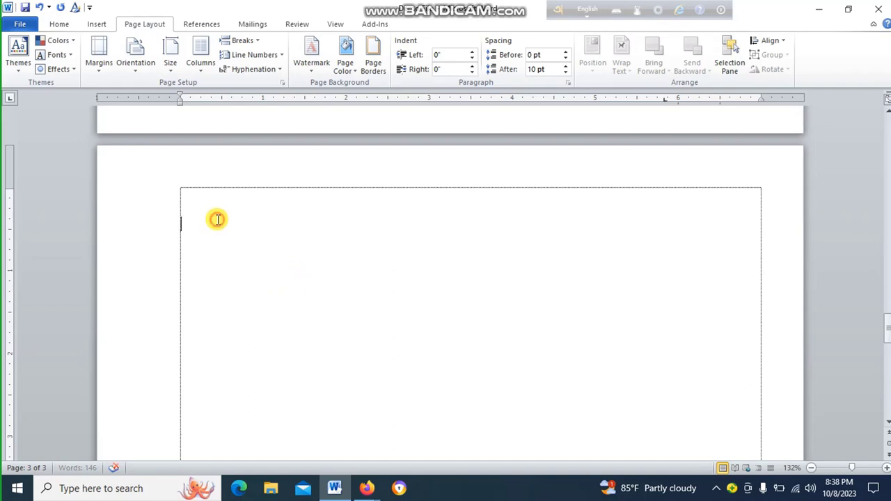
double_click(5, 221)
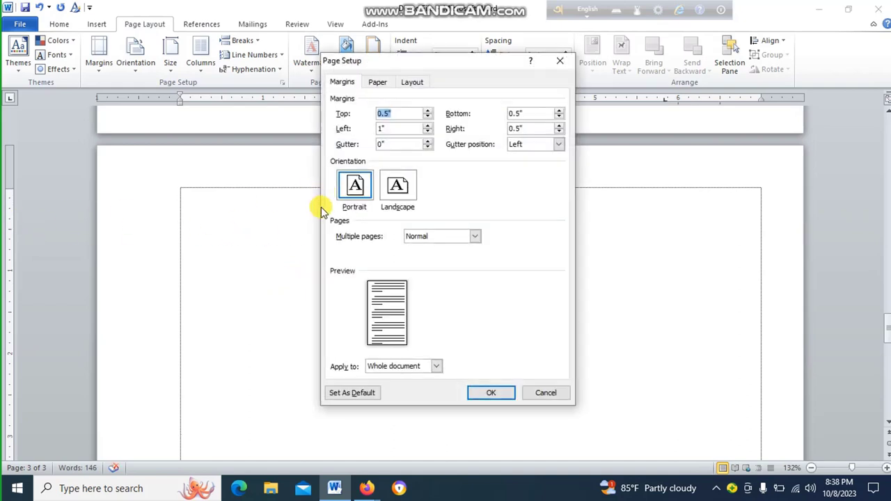
click(407, 192)
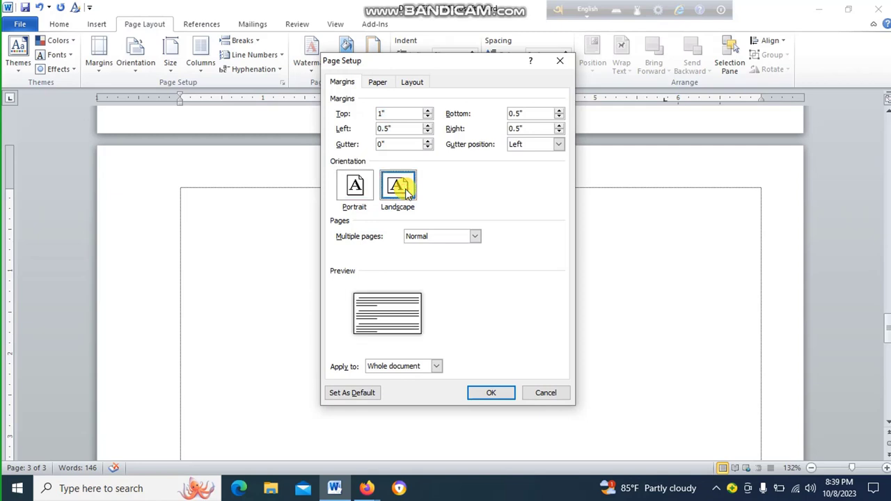
click(437, 367)
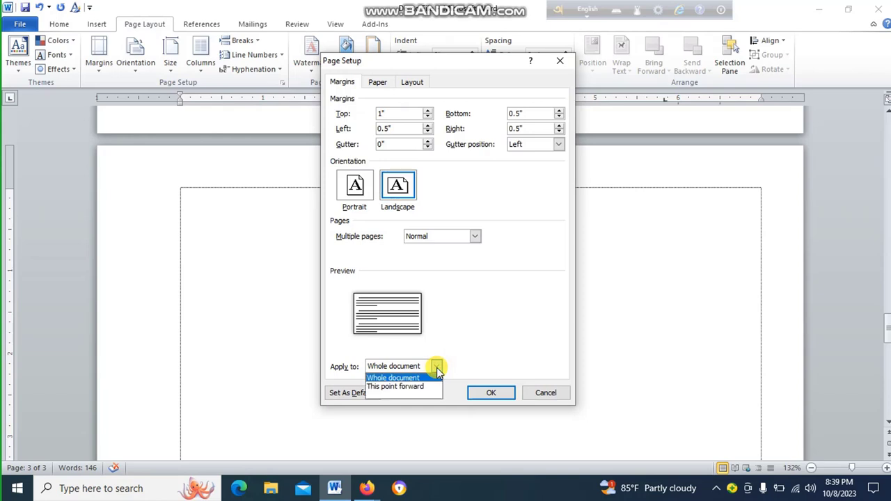
click(392, 387)
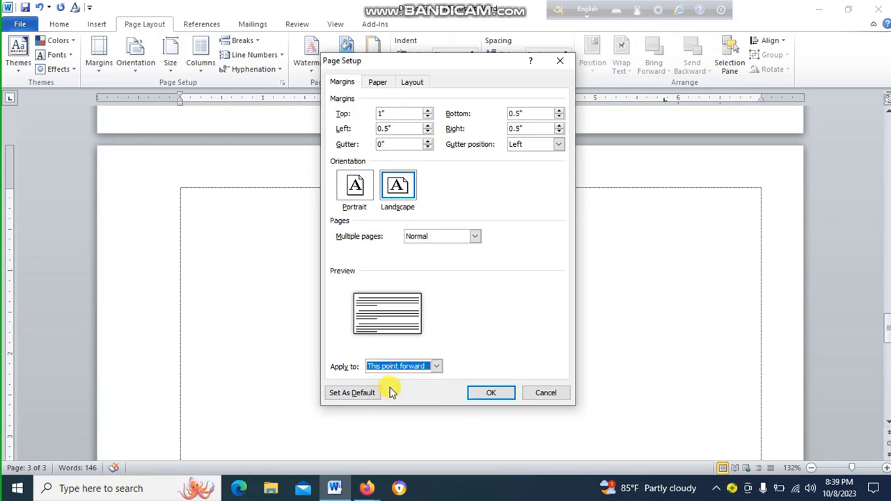
click(497, 395)
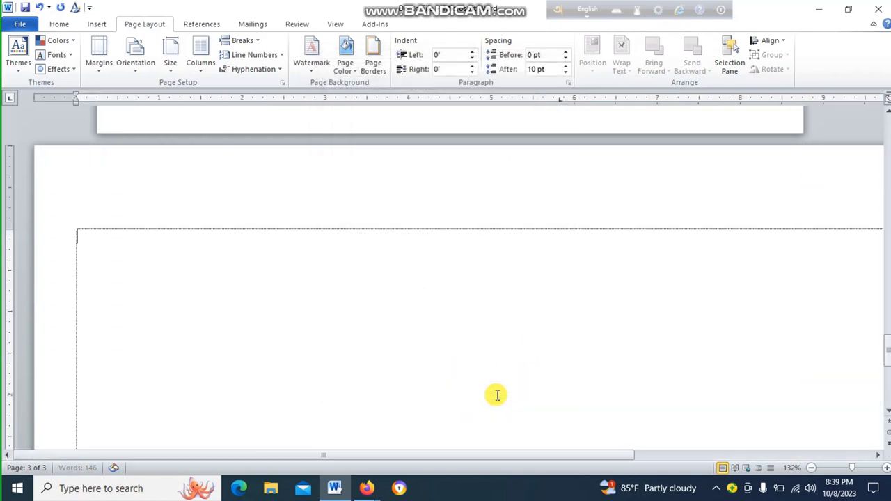
mouse_move(414, 456)
mouse_down()
mouse_move(725, 439)
mouse_move(453, 442)
mouse_up()
scroll(480, 386, up, 5)
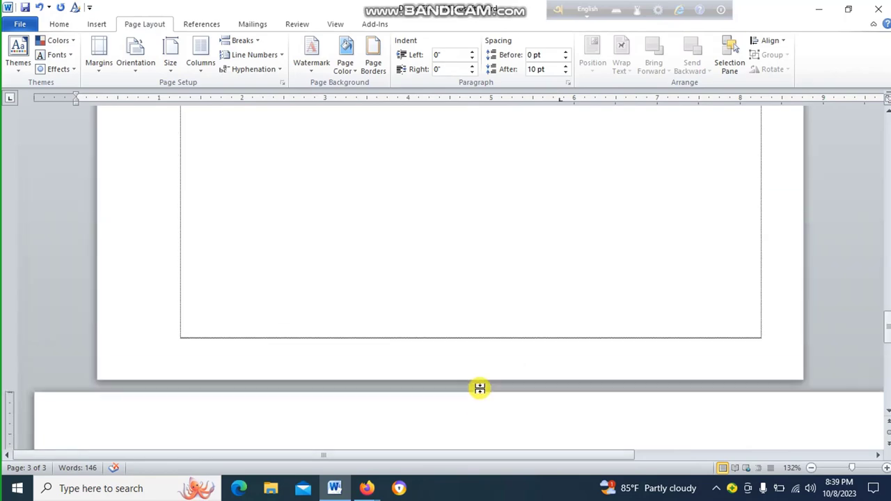
scroll(480, 388, up, 5)
scroll(481, 389, up, 5)
scroll(483, 391, down, 5)
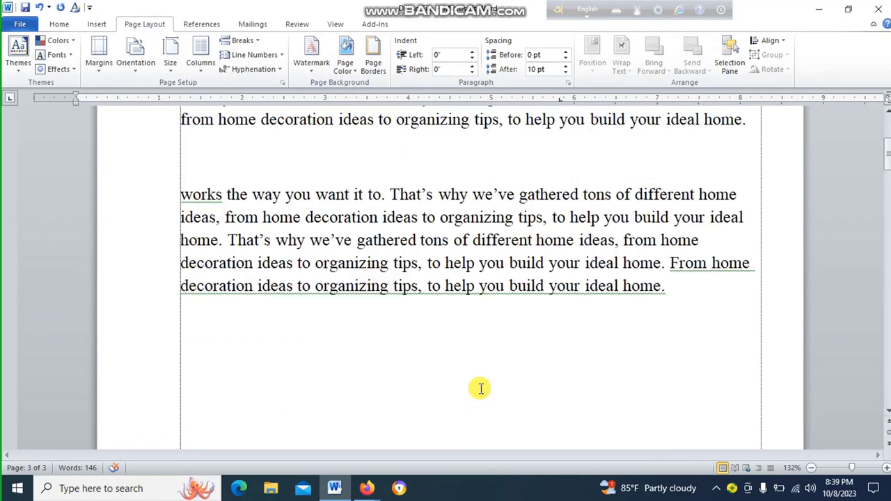
scroll(486, 398, down, 3)
scroll(486, 398, down, 3)
scroll(531, 376, up, 2)
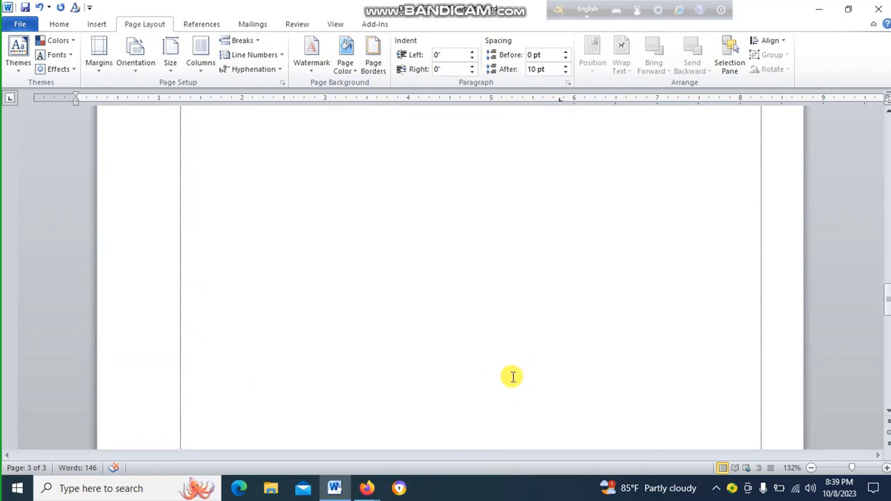
scroll(511, 376, down, 5)
scroll(512, 377, down, 5)
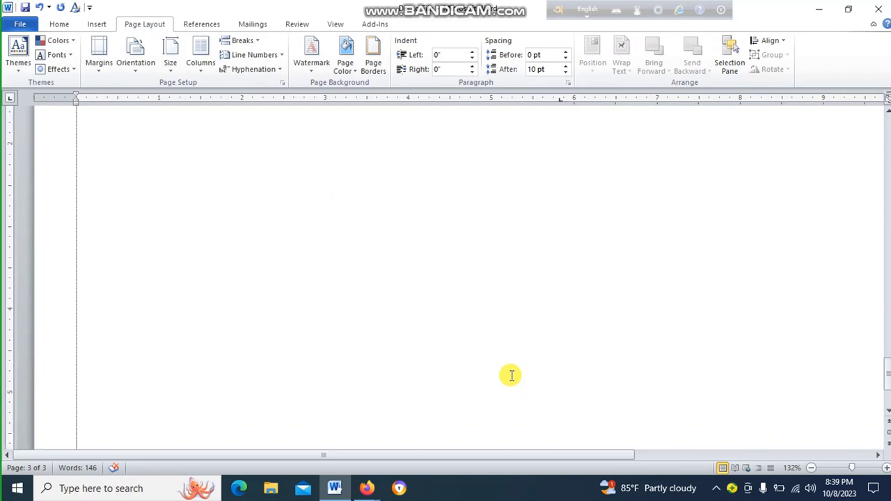
scroll(511, 376, up, 4)
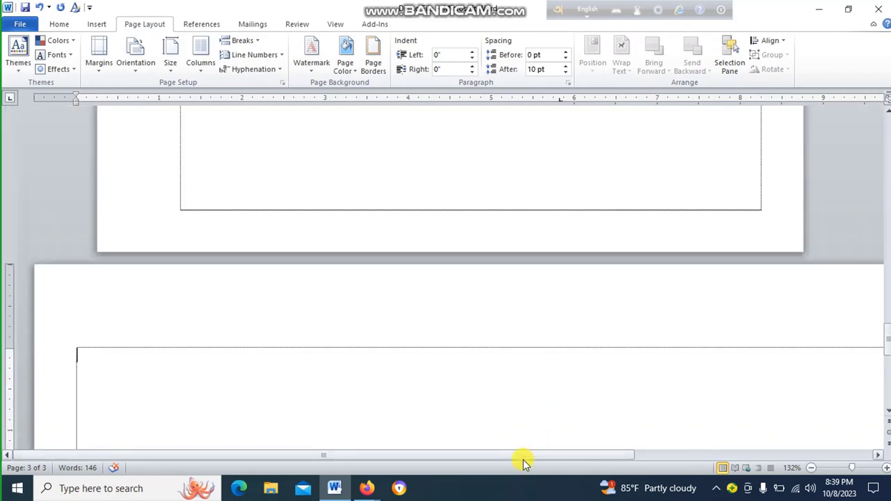
drag(526, 456, 553, 457)
scroll(514, 319, down, 5)
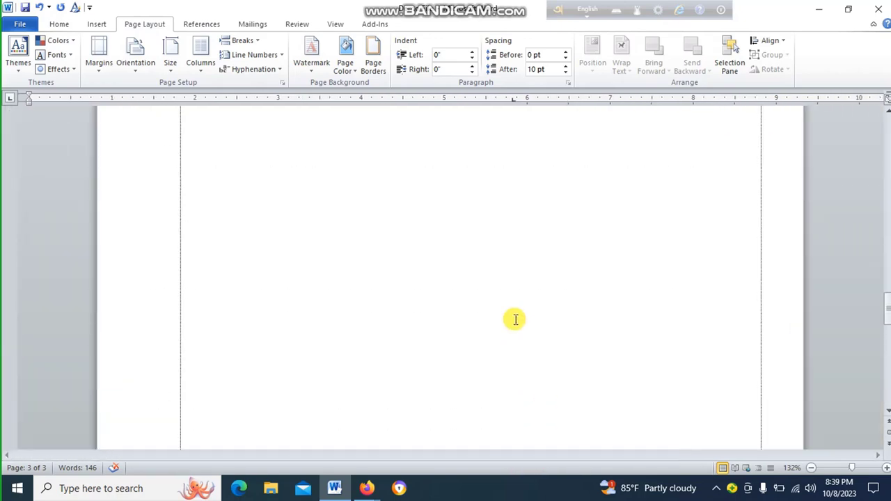
scroll(515, 319, up, 5)
scroll(516, 320, up, 5)
scroll(516, 319, up, 5)
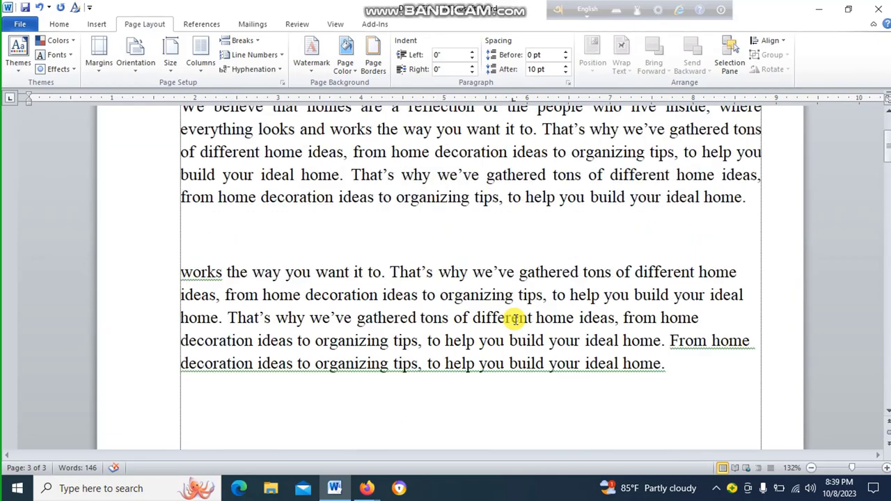
scroll(515, 320, up, 5)
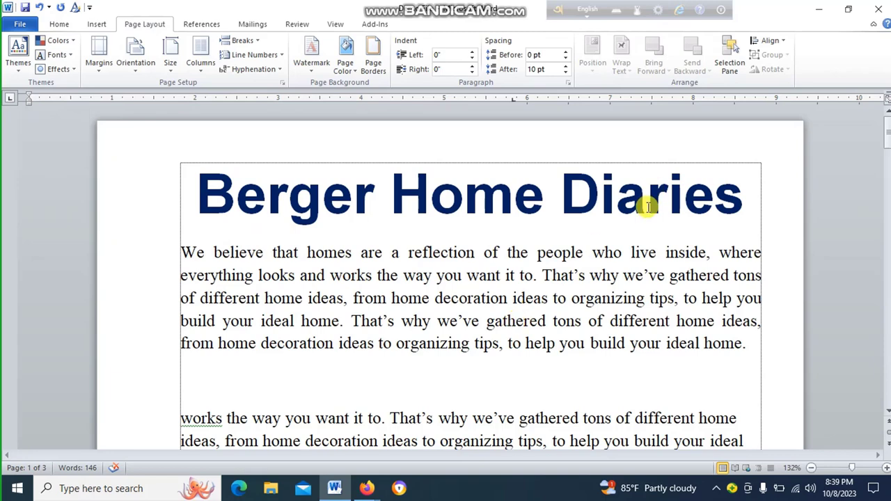
Close the Berger Home Diaries document window.
click(879, 9)
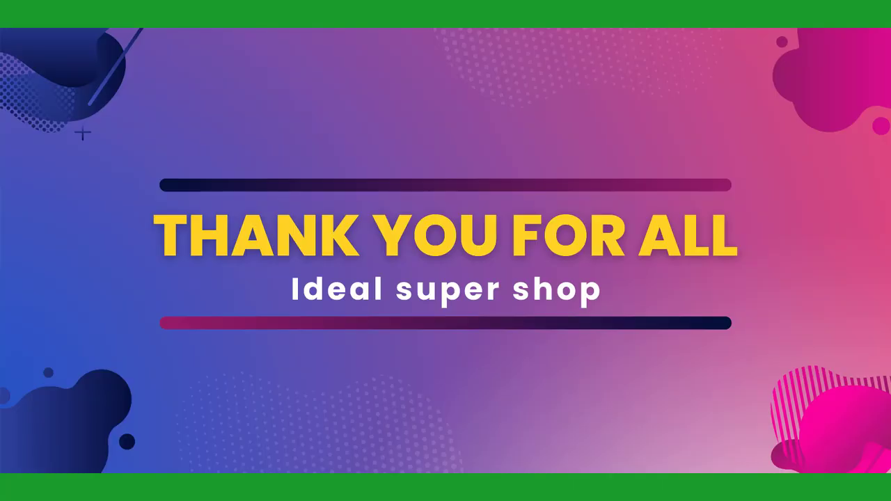